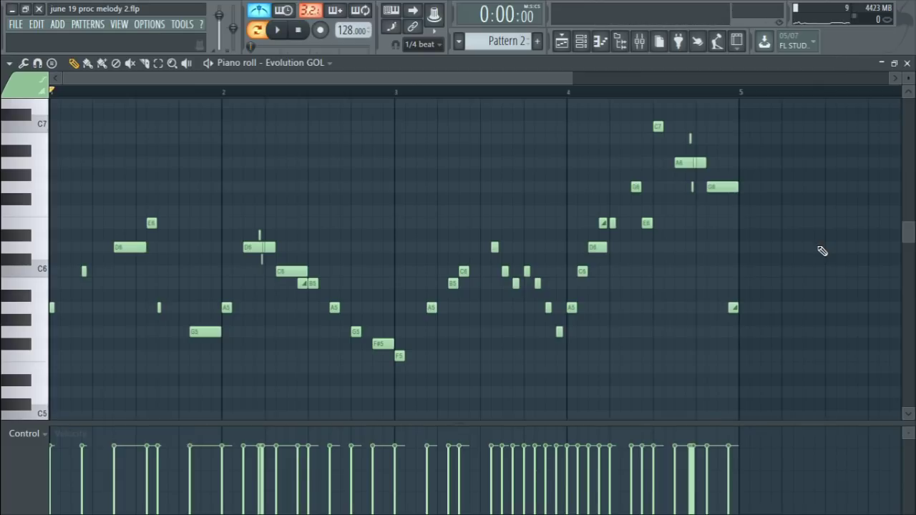
Step: Slice the recorded audio clip on Track 1 just before the hit near bar 3 and delete the part before the cut
left_click(582, 41)
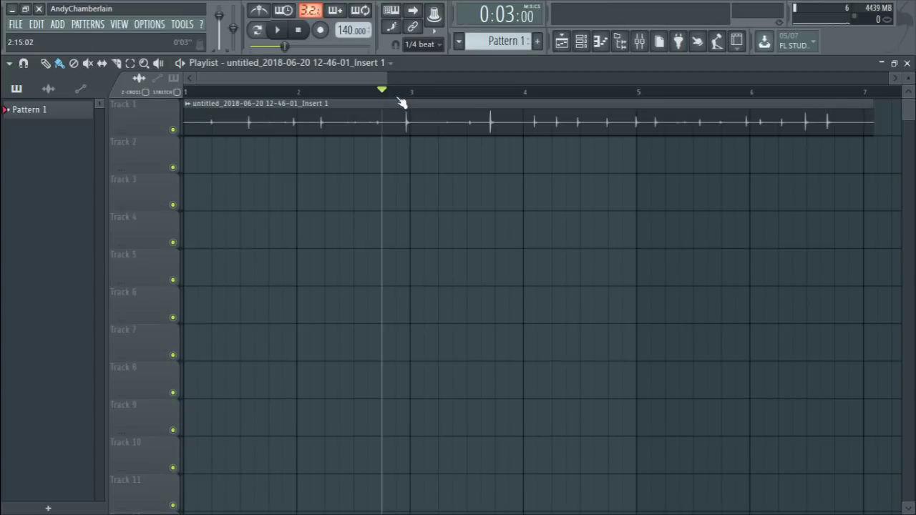
scroll(401, 102, "up", 5)
left_click(444, 93)
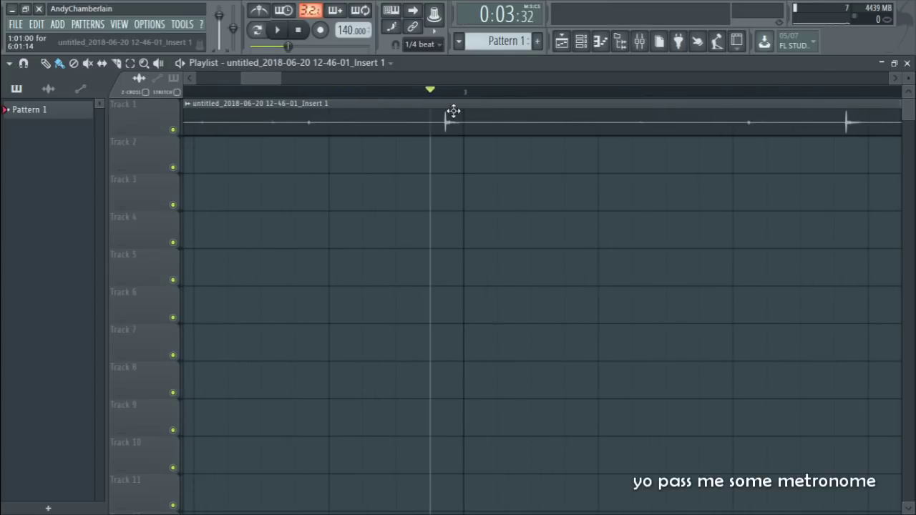
left_click_drag(438, 107, 428, 187)
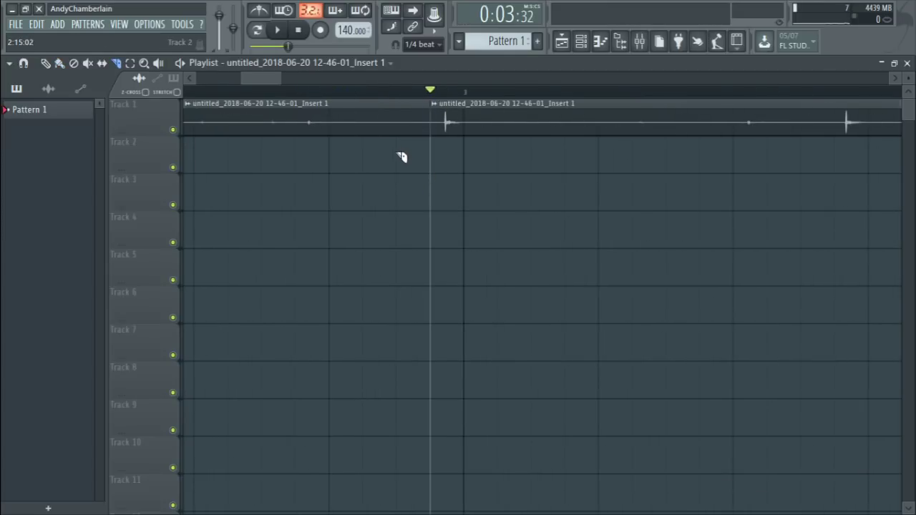
right_click(375, 120)
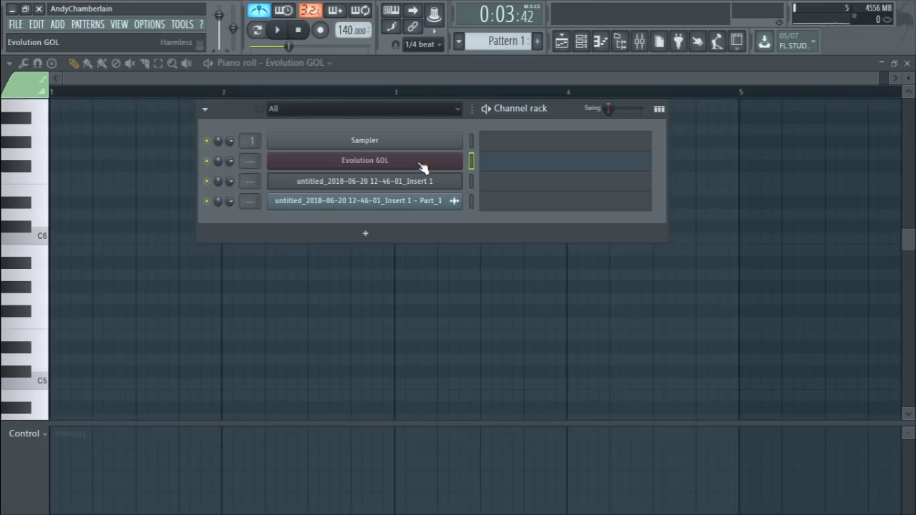
Step: Show the trimmed recording's waveform behind the Evolution GOL piano roll and briefly play it in loop mode
left_click(417, 202)
left_click_drag(303, 467, 90, 348)
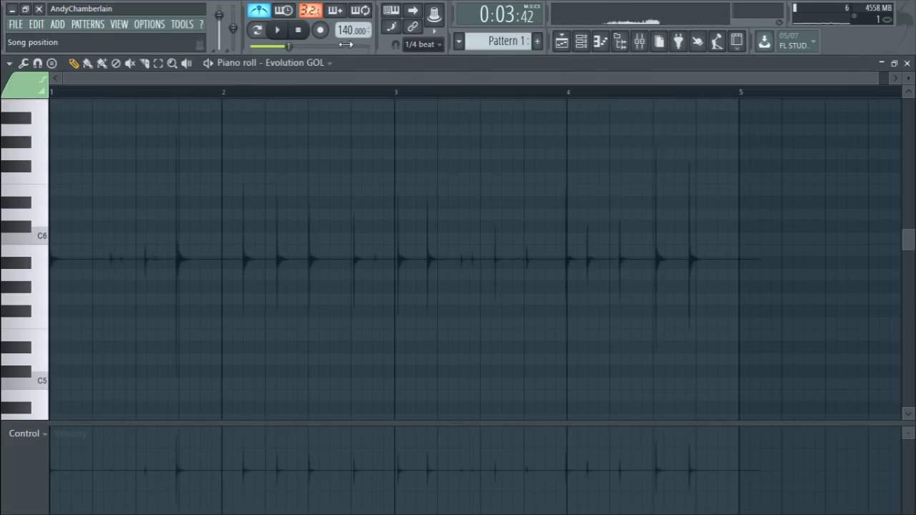
left_click(300, 32)
scroll(194, 115, "up", 5)
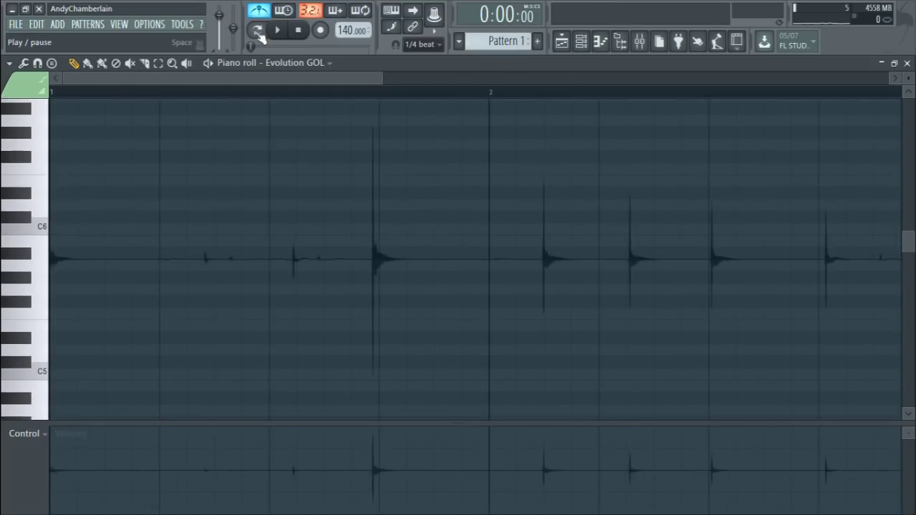
left_click(284, 31)
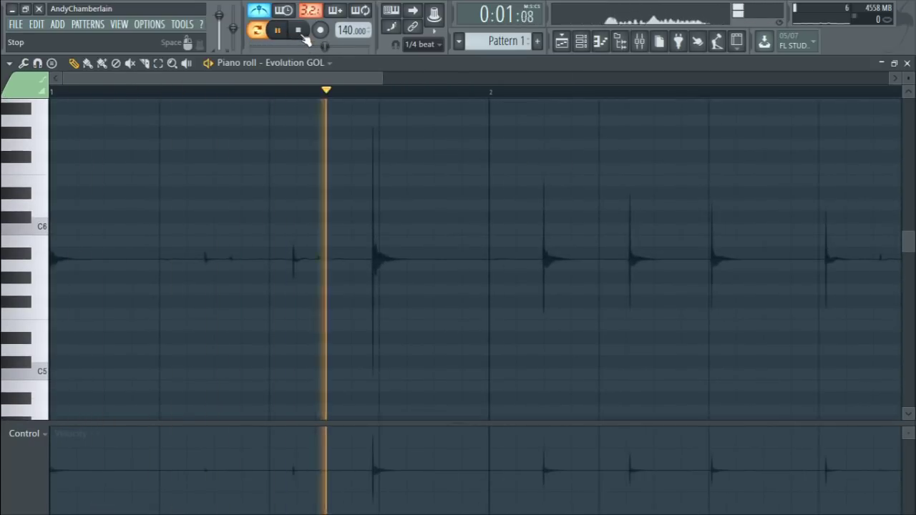
left_click(301, 34)
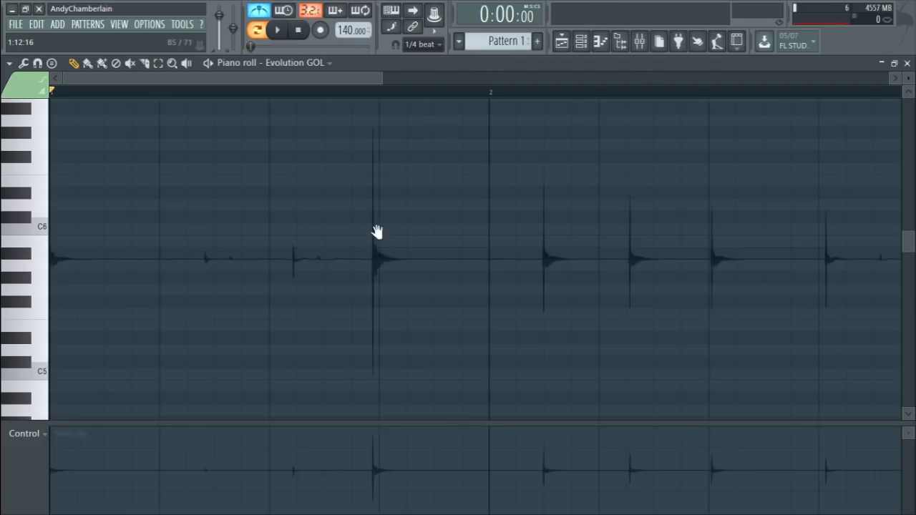
Step: Select the Evolution GOL channel and return to its piano roll, dismissing the disk space notification
scroll(458, 240, "down", 1)
key("F6")
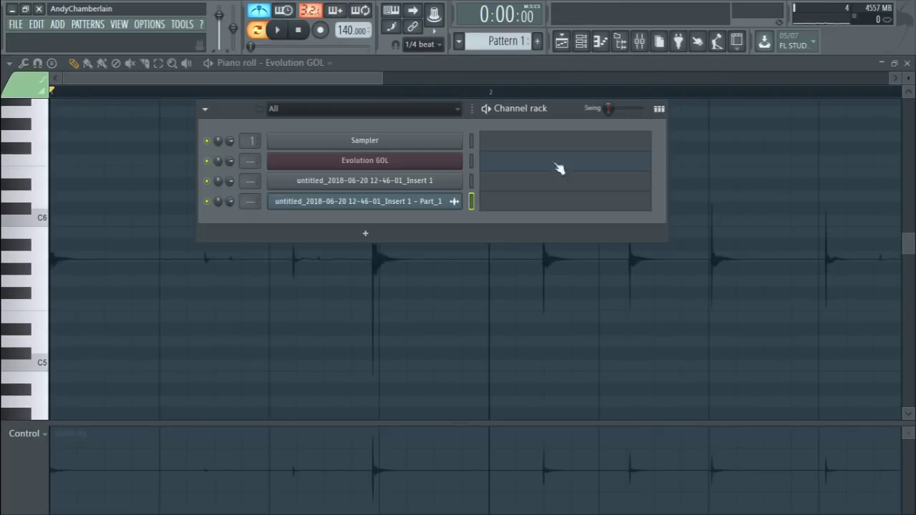
left_click(471, 162)
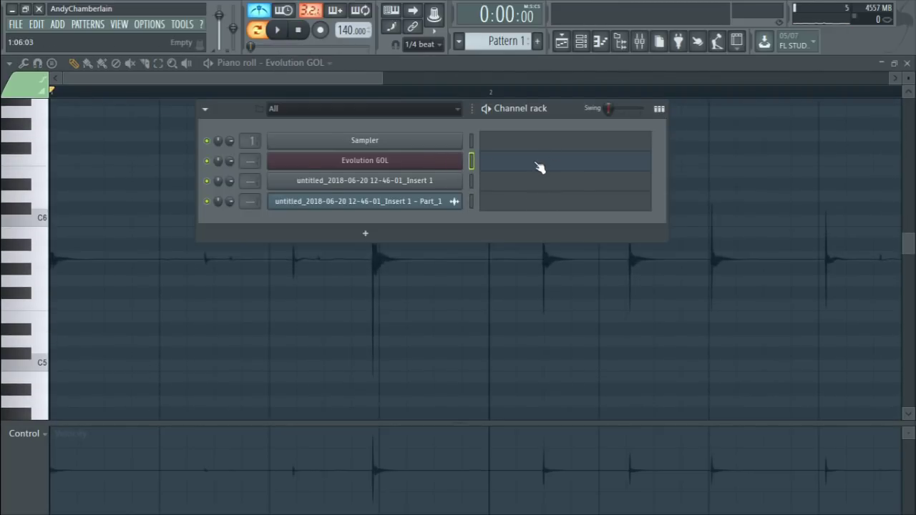
key("F7")
key("F7")
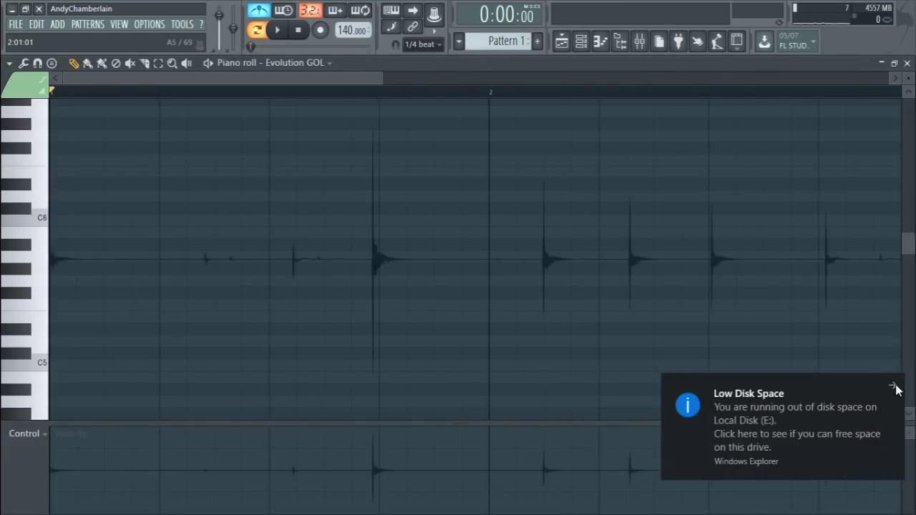
left_click(896, 388)
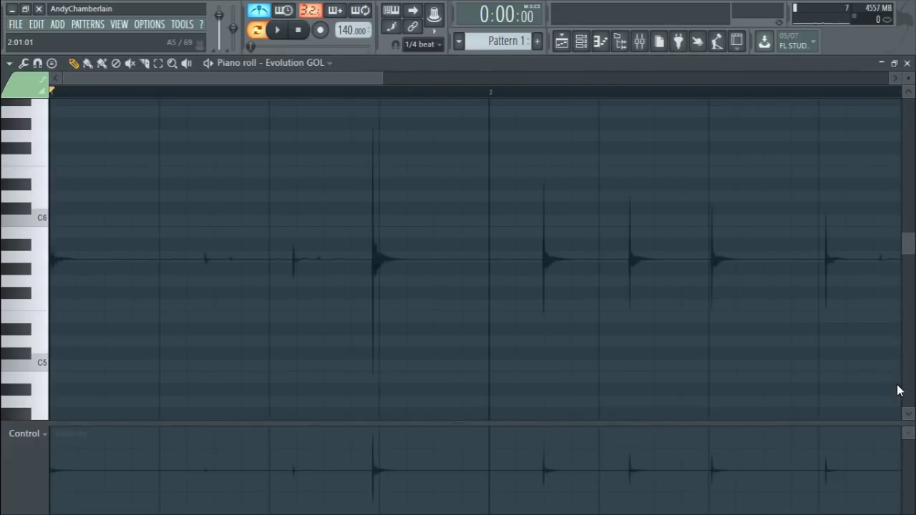
Step: Draw short A5 notes on the main waveform hits in bars 1 and 2, starting on the first beat
left_click(56, 258)
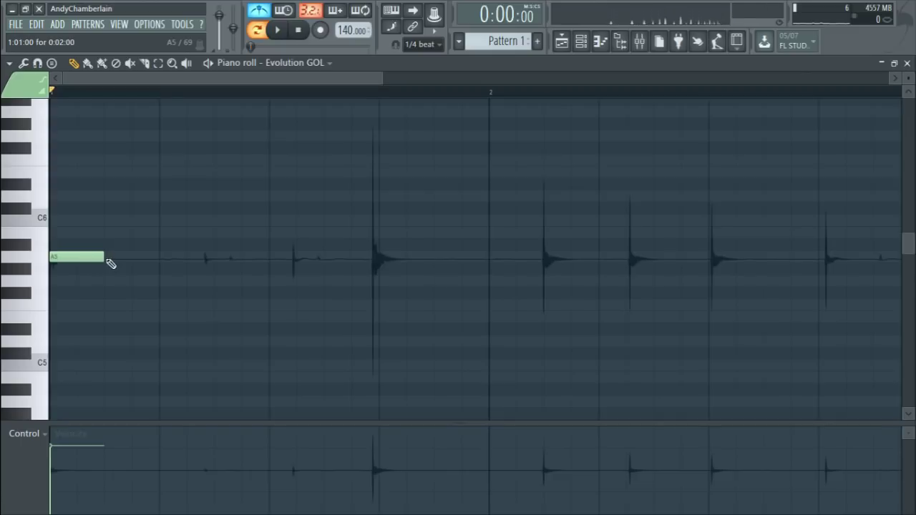
left_click_drag(72, 258, 78, 258)
left_click(304, 257)
left_click(386, 258)
left_click(551, 258)
left_click(634, 258)
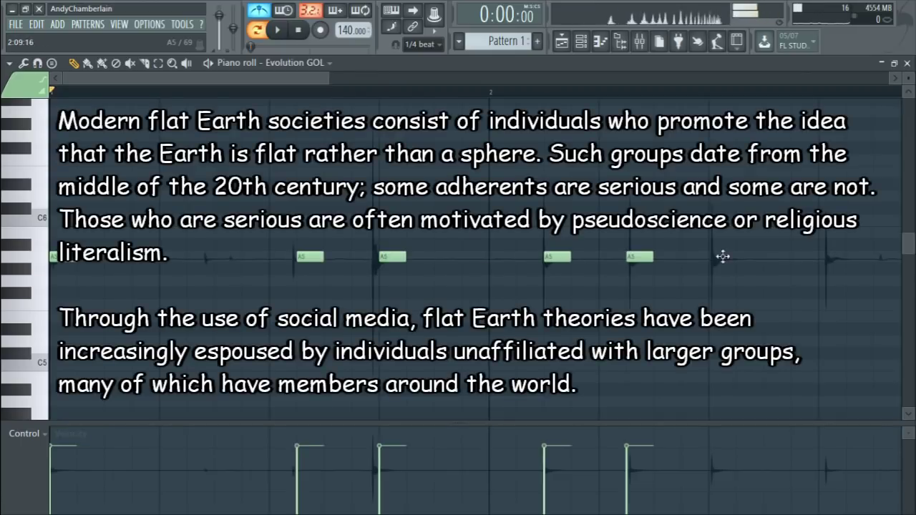
left_click(716, 257)
scroll(412, 269, "right", 5)
left_click(405, 270)
Step: Add six short A5 notes along the waveform hits in bar 3
left_click(512, 270)
left_click(594, 270)
scroll(602, 272, "right", 4)
left_click(351, 266)
left_click(378, 266)
left_click(433, 266)
left_click(522, 266)
Step: Add five short A5 notes on the waveform hits in bar 4
scroll(486, 272, "right", 3)
left_click(383, 260)
left_click(437, 261)
left_click(516, 260)
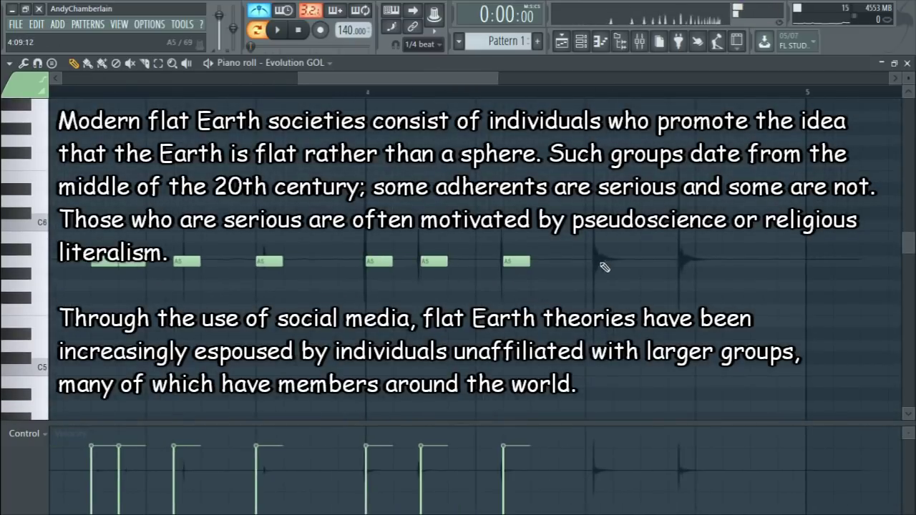
left_click(601, 260)
left_click(680, 261)
Step: Play back the A5 rhythm across all four bars
scroll(709, 101, "down", 8, "ctrl")
scroll(554, 196, "up", 1)
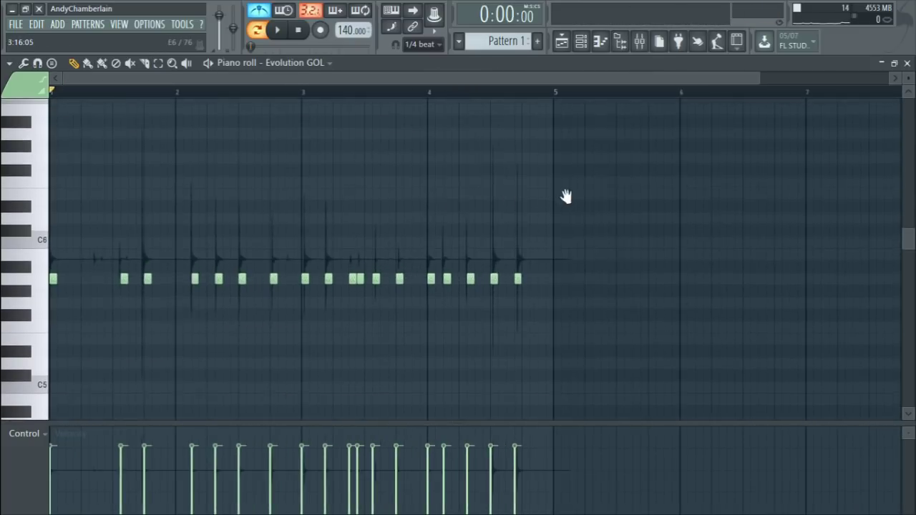
key("space")
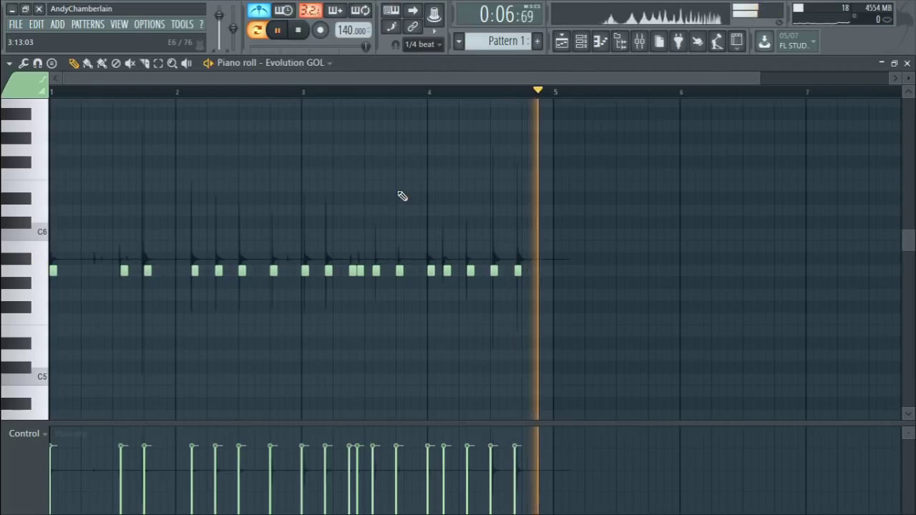
key("space")
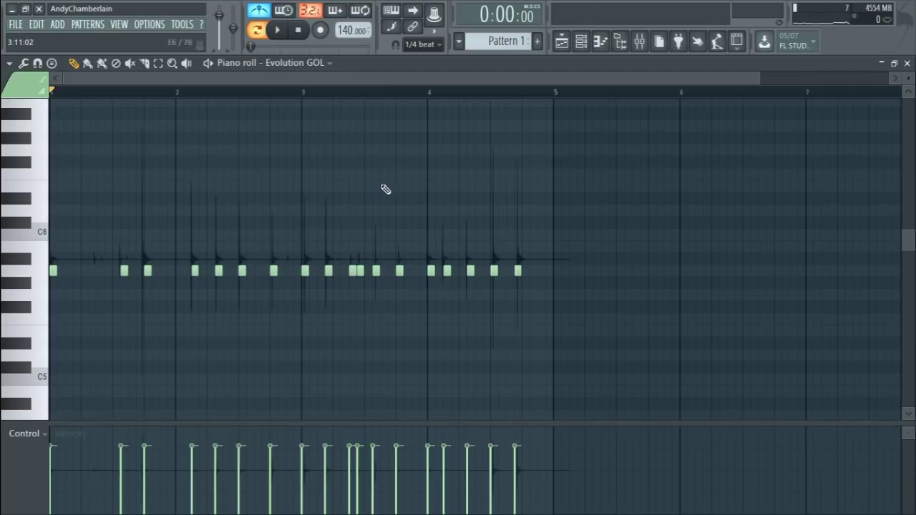
Step: Play the four-bar melody and review its sequence of ups, downs and stays in the Notepad outline
scroll(346, 137, "up", 3)
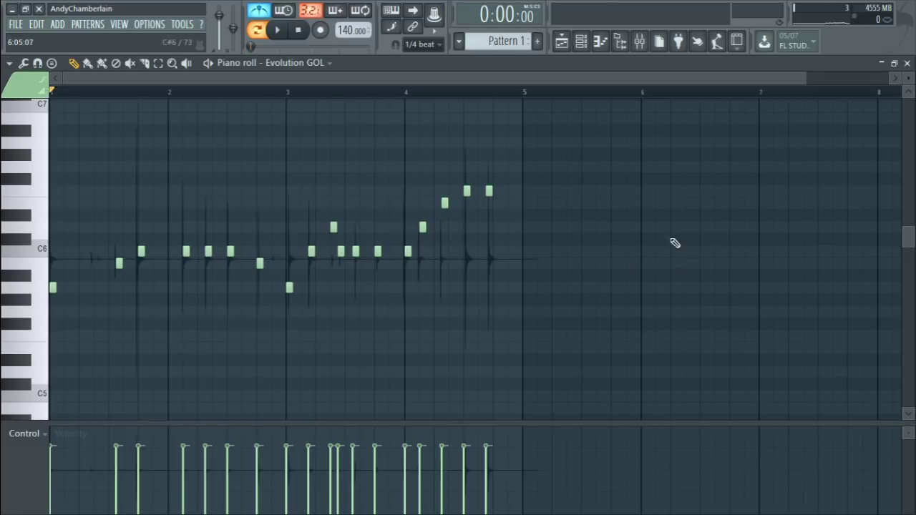
key("space")
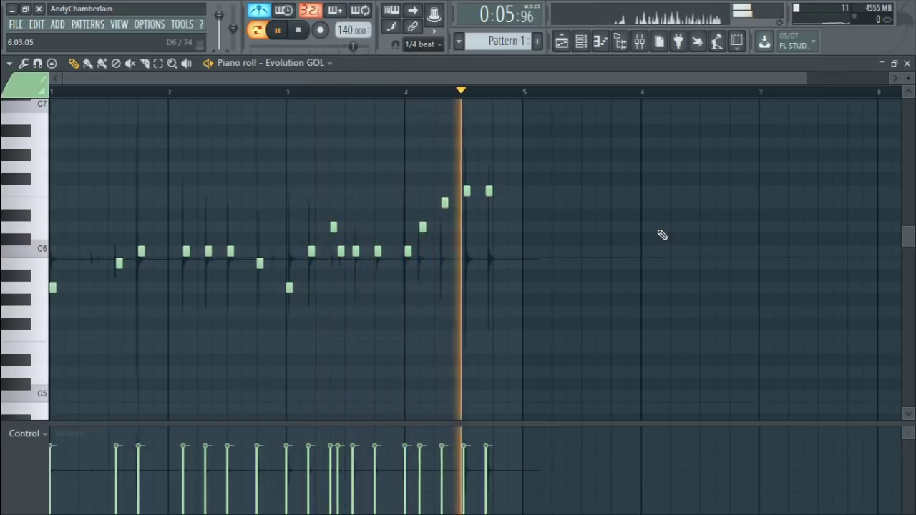
key("space")
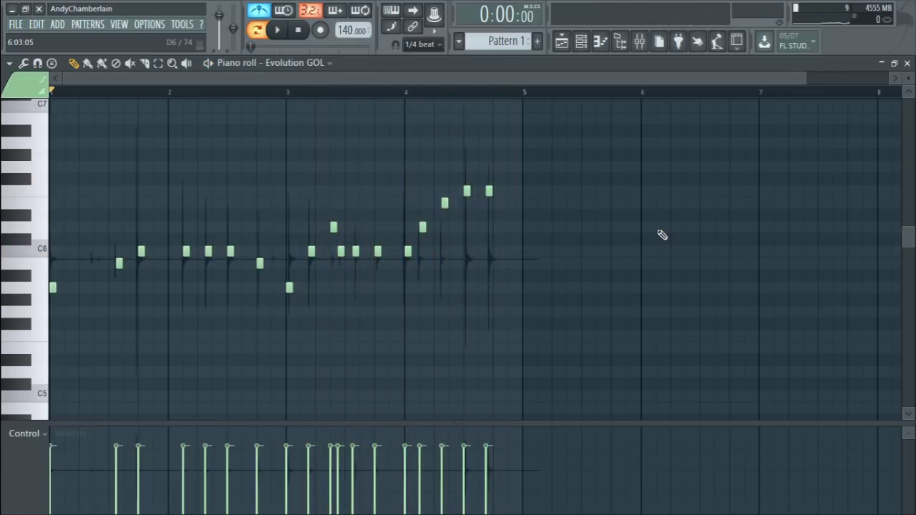
left_click_drag(807, 77, 479, 70)
key("alt+Tab")
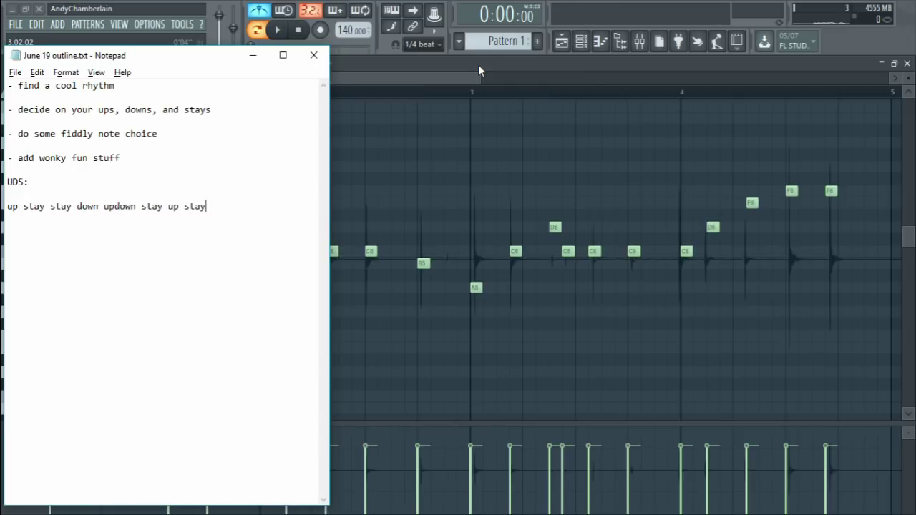
key("alt+Tab")
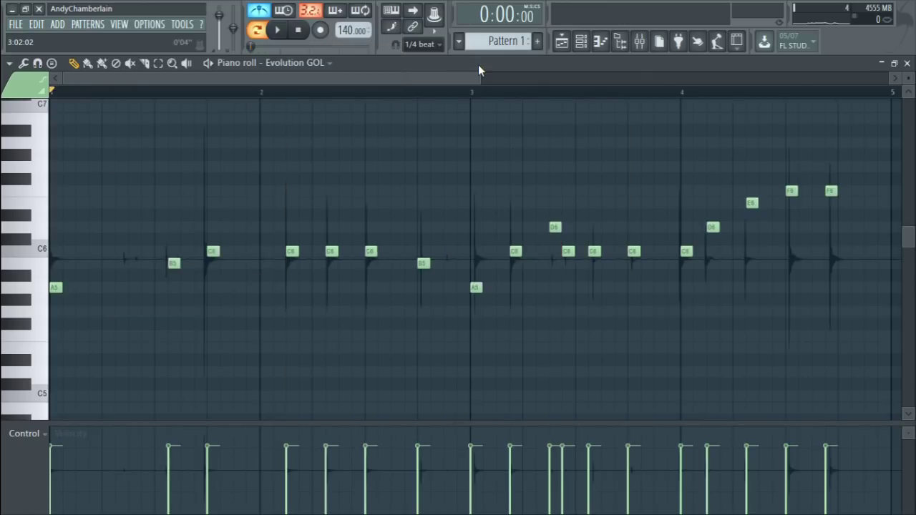
mouse_move(479, 75)
left_mouse_down()
mouse_move(345, 77)
mouse_move(542, 84)
mouse_move(484, 84)
left_mouse_up()
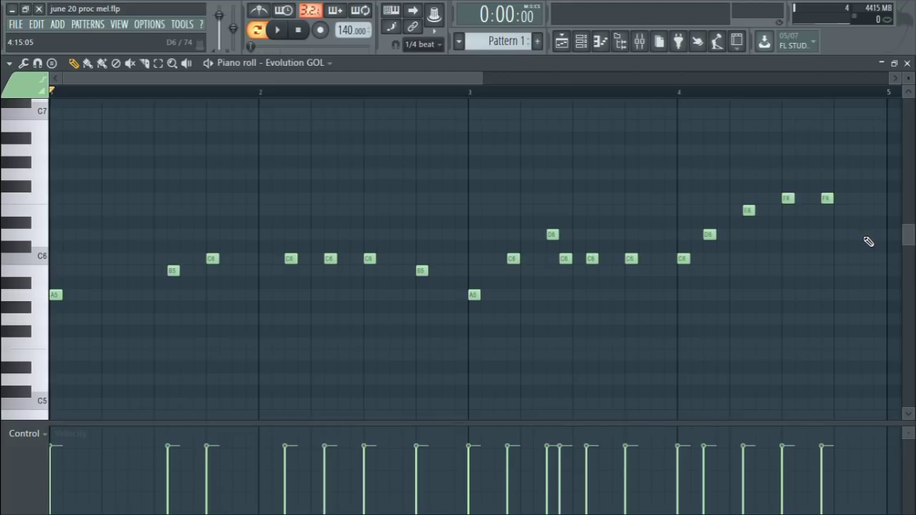
Step: Raise the last two notes of bar 1 to C6 and E6, auditioning the melody before and after the change
key("space")
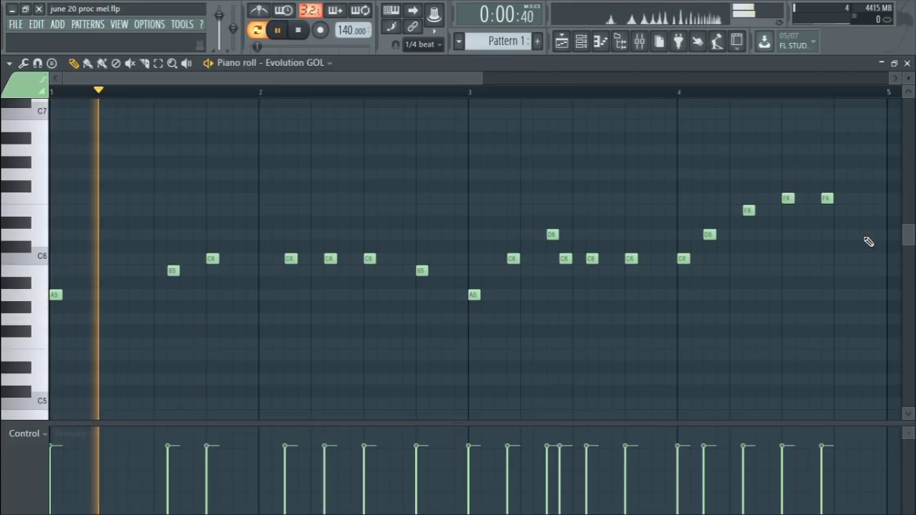
key("space")
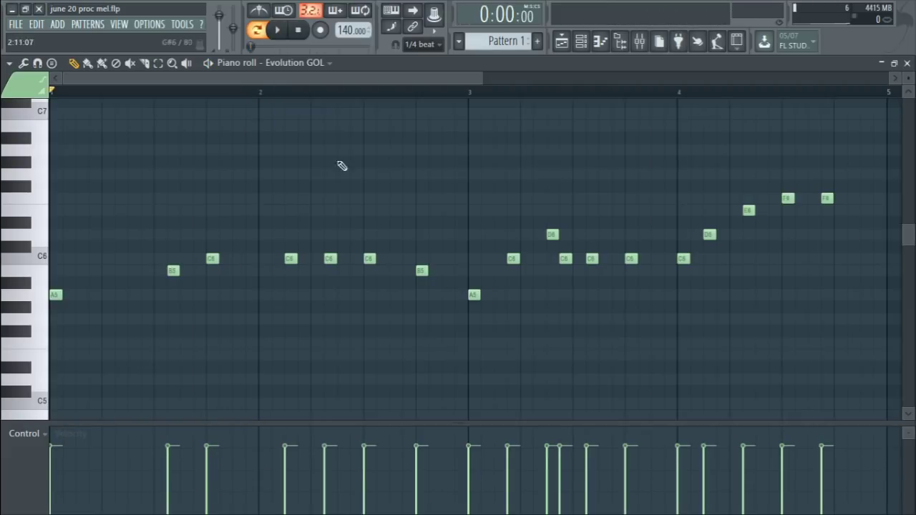
left_click_drag(168, 276, 223, 243)
key("Up")
key("ctrl+d")
left_click(214, 245)
key("Up")
key("Up")
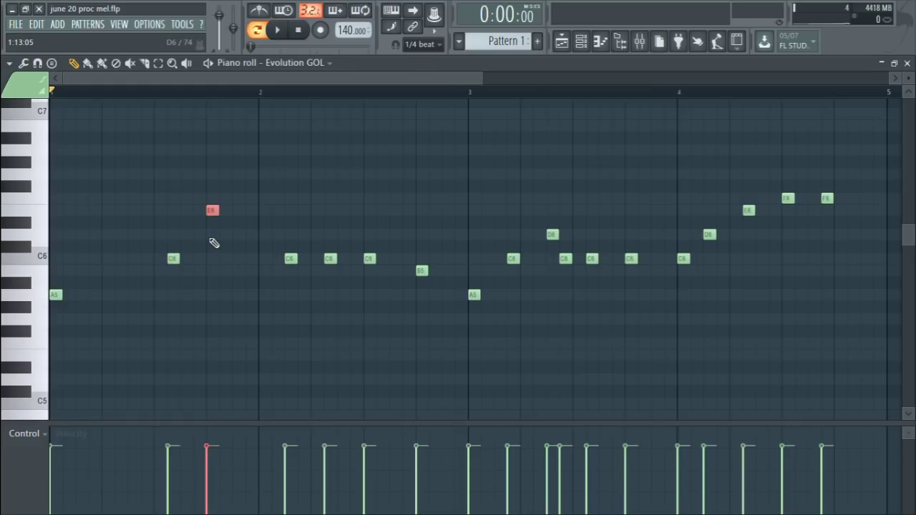
key("space")
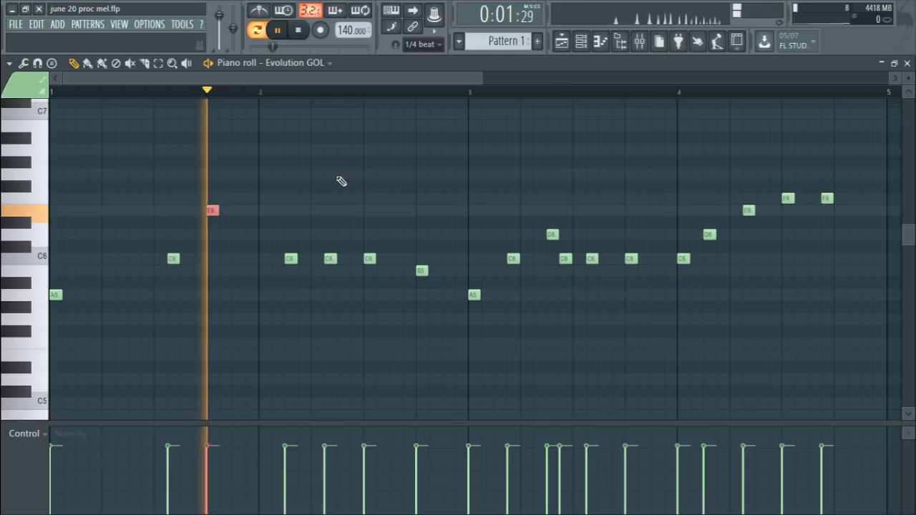
key("space")
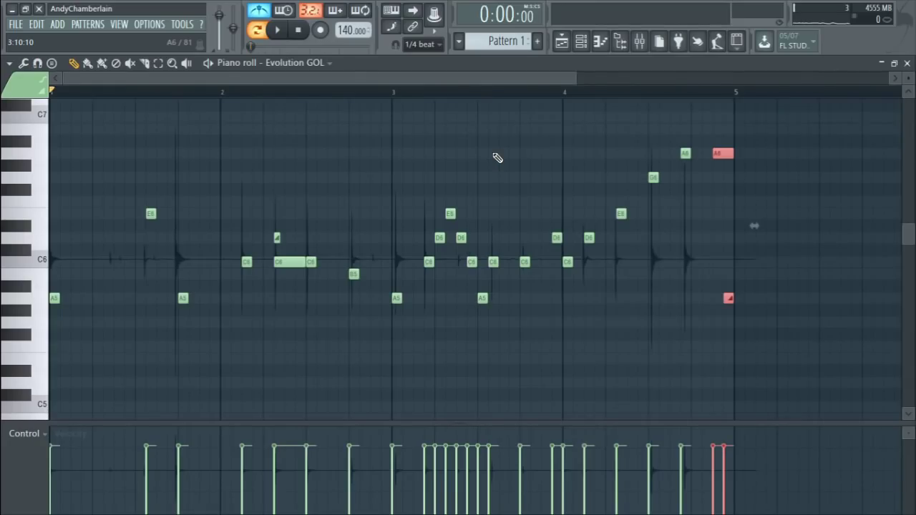
Step: Audition the melody from the start, from mid bar 2 and from the end of bar 4, highlighting the bar 3 run and closing notes
key("space")
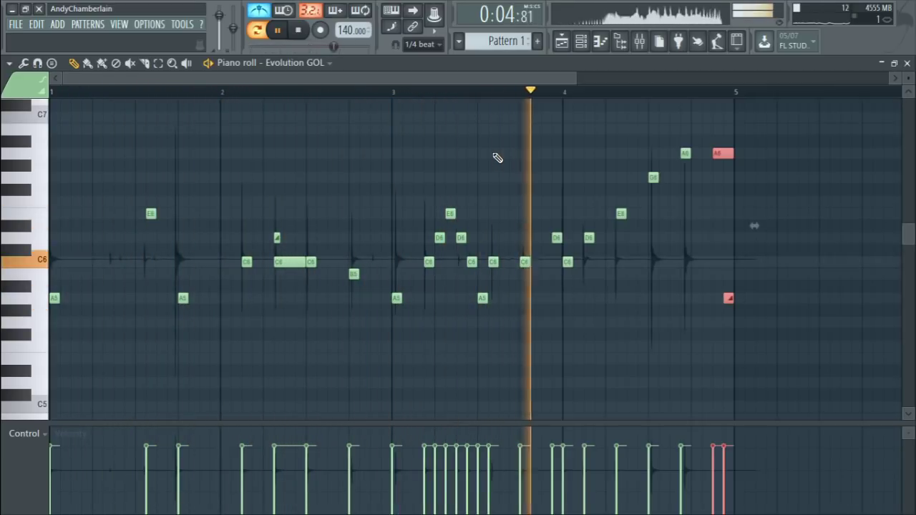
key("space")
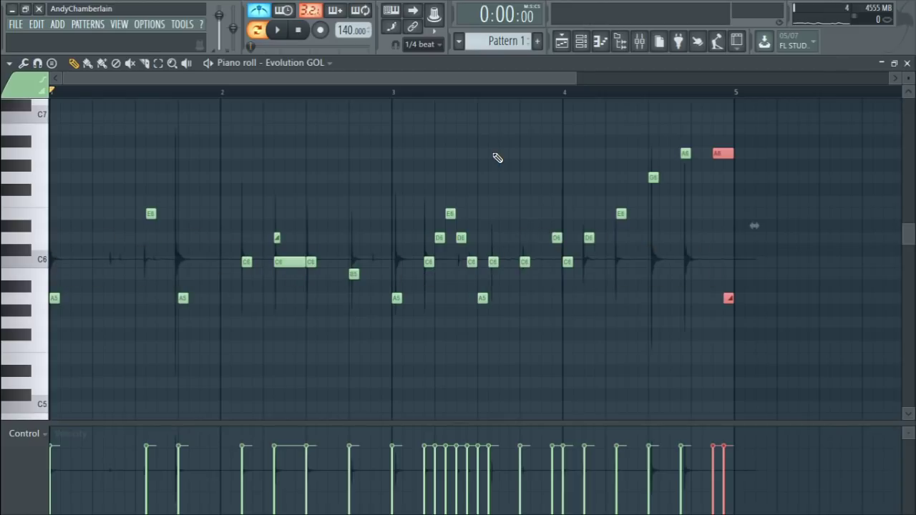
left_click(275, 91)
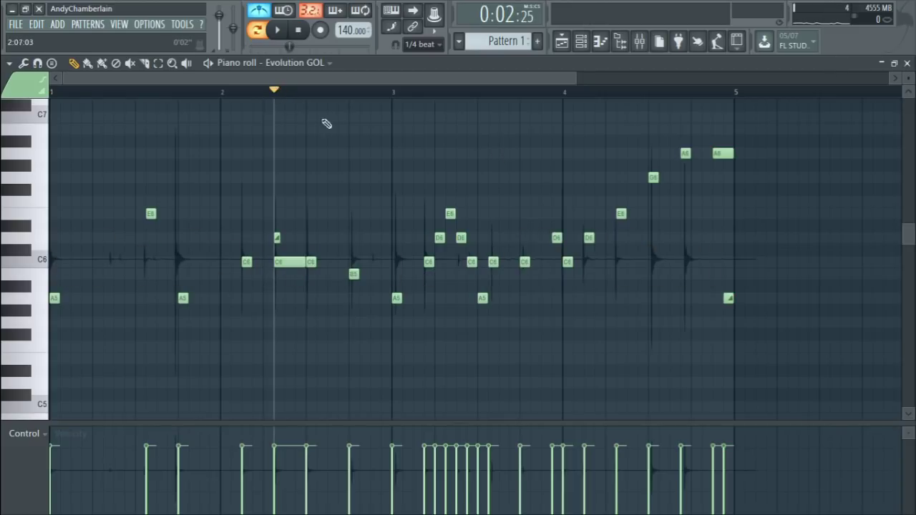
key("space")
key("space")
left_click(714, 93)
key("space")
key("space")
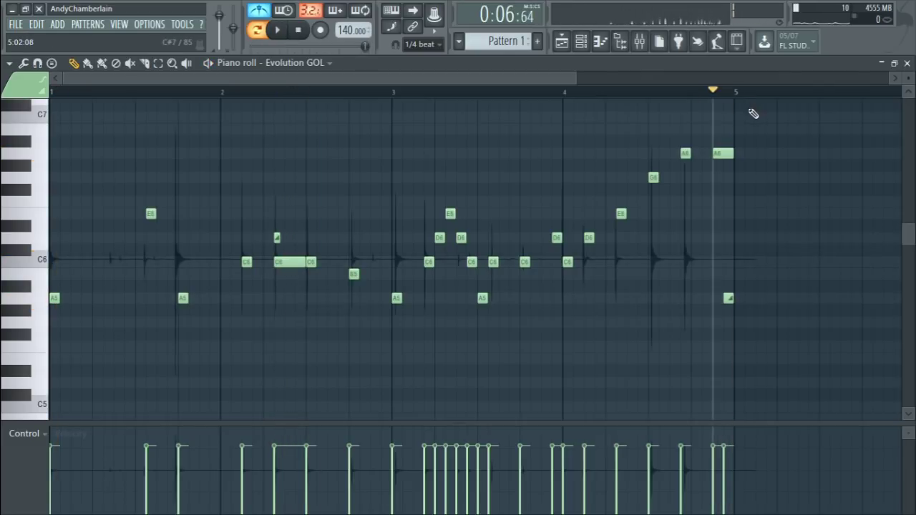
left_click_drag(415, 185, 538, 343)
left_click_drag(762, 135, 709, 377)
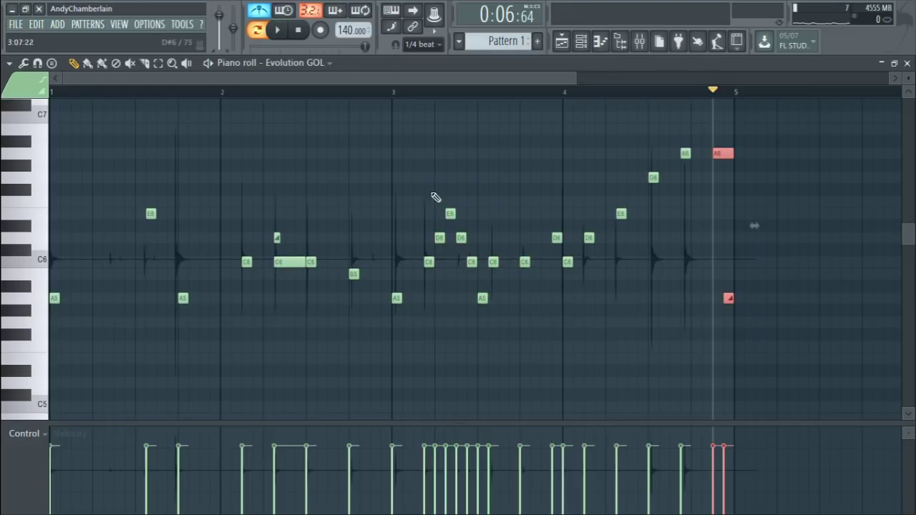
Step: Return the playback position to the start and play the melody with its added ornaments
left_click_drag(396, 91, 49, 108)
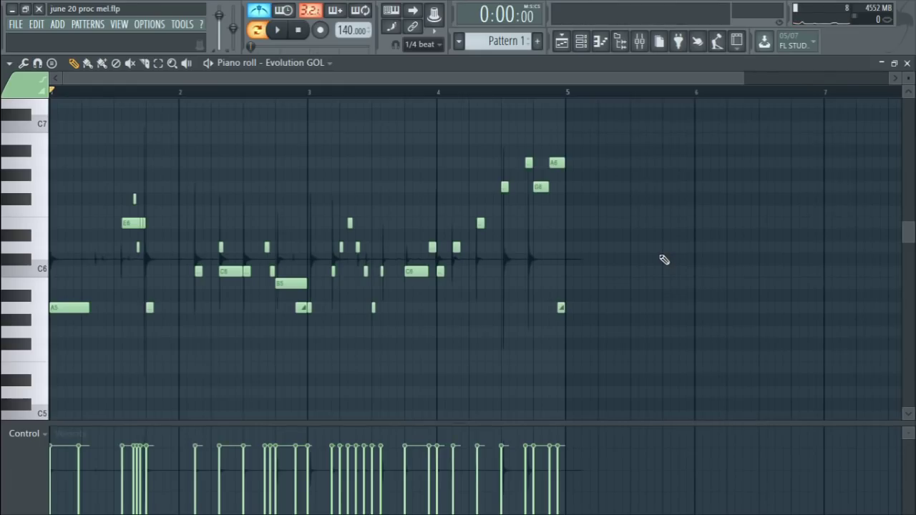
key("space")
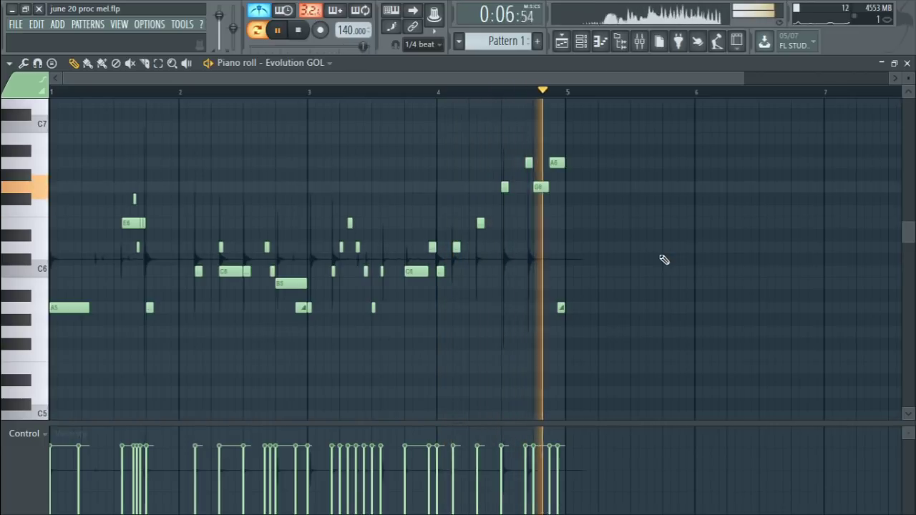
key("space")
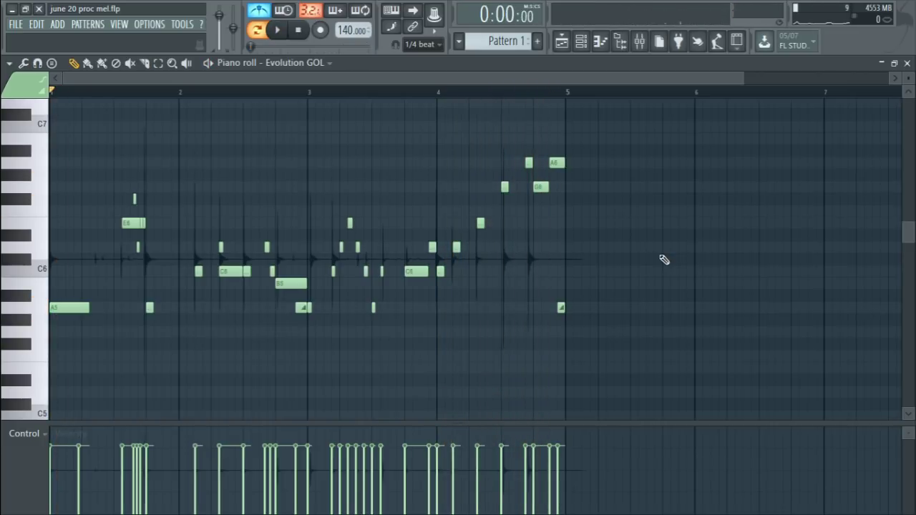